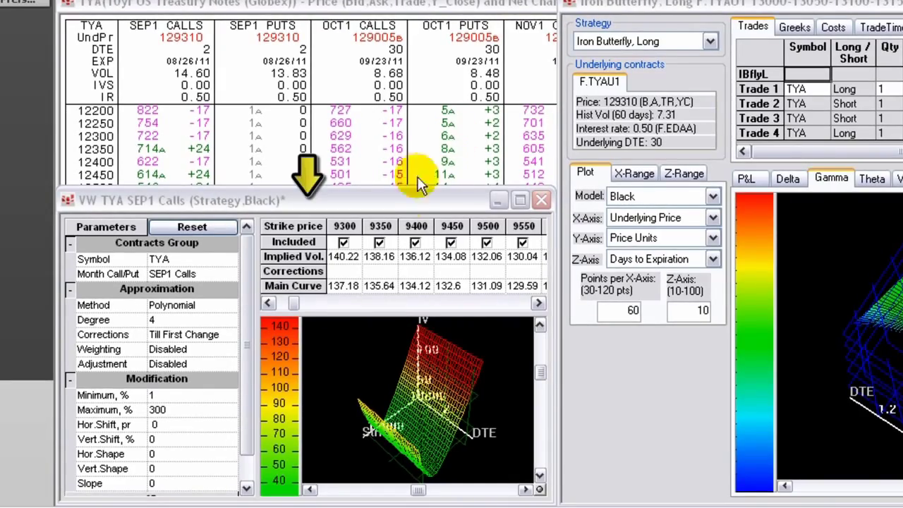
Step: Move the TYA option price grid up in front of the SEP1 Calls strategy window
{"action": "left_click", "coordinate": [270, 242]}
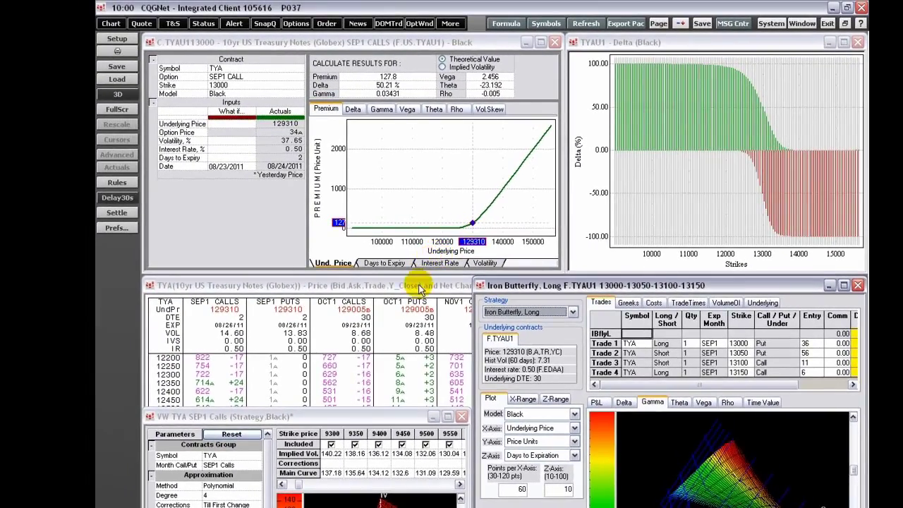
{"action": "left_click_drag", "start_coordinate": [432, 282], "coordinate": [428, 47]}
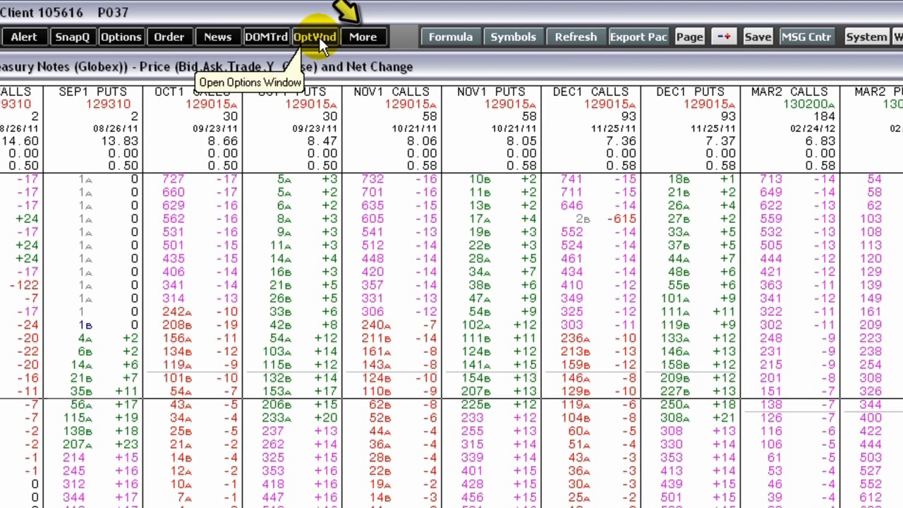
{"action": "left_click", "coordinate": [372, 35]}
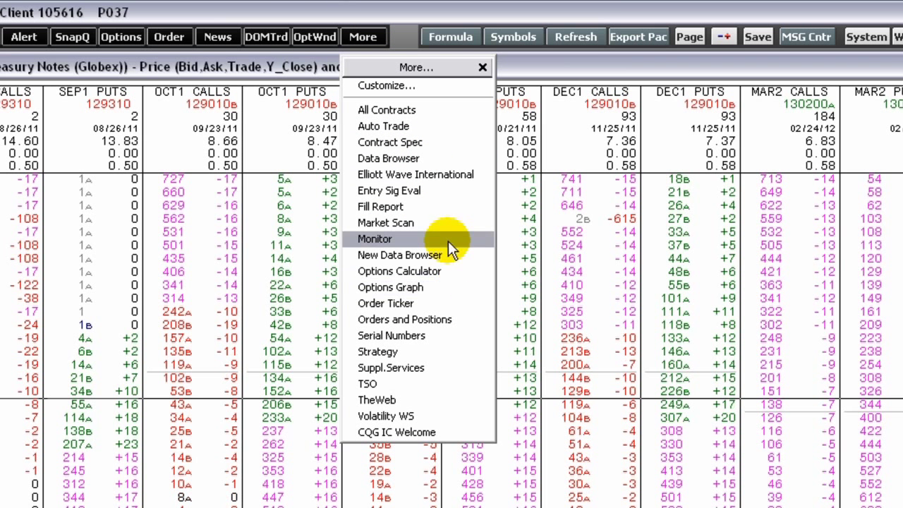
{"action": "left_click", "coordinate": [323, 7]}
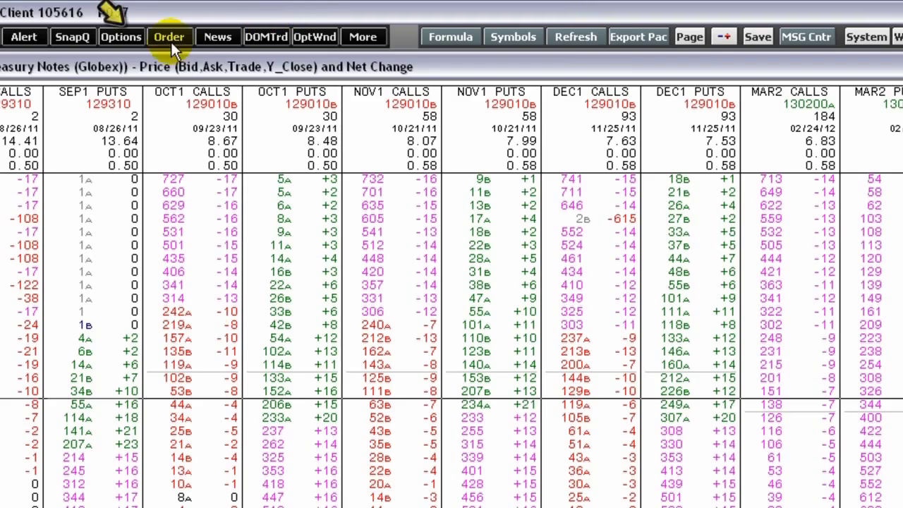
{"action": "left_click", "coordinate": [130, 37]}
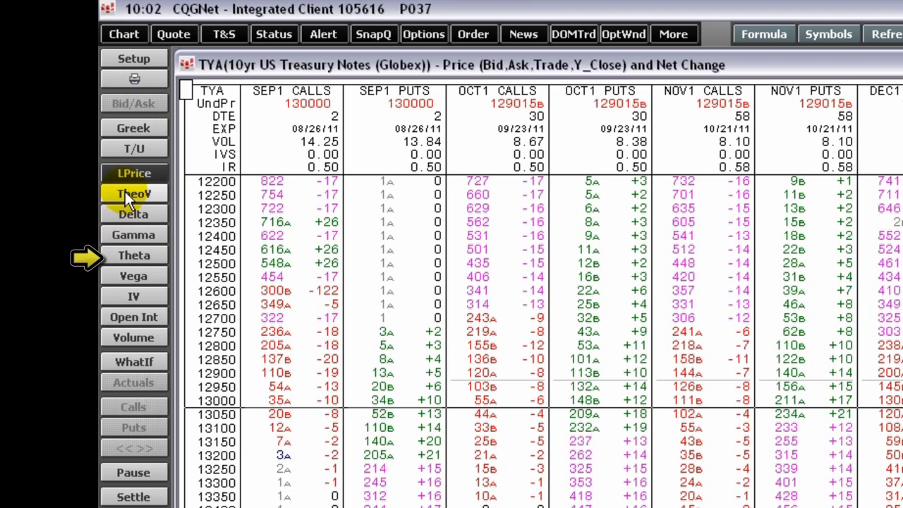
Step: Show Black-model theta values instead of net change beside each TYA strike
{"action": "left_click", "coordinate": [135, 255]}
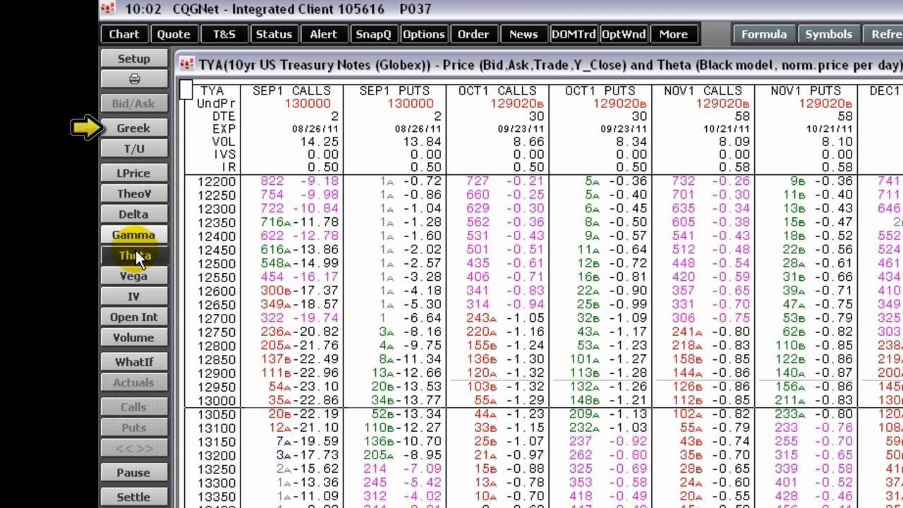
Step: Show the Greek Values sheet for TYAU1 September calls: bid, ask, theoretical value, volatility, delta
{"action": "left_click", "coordinate": [141, 128]}
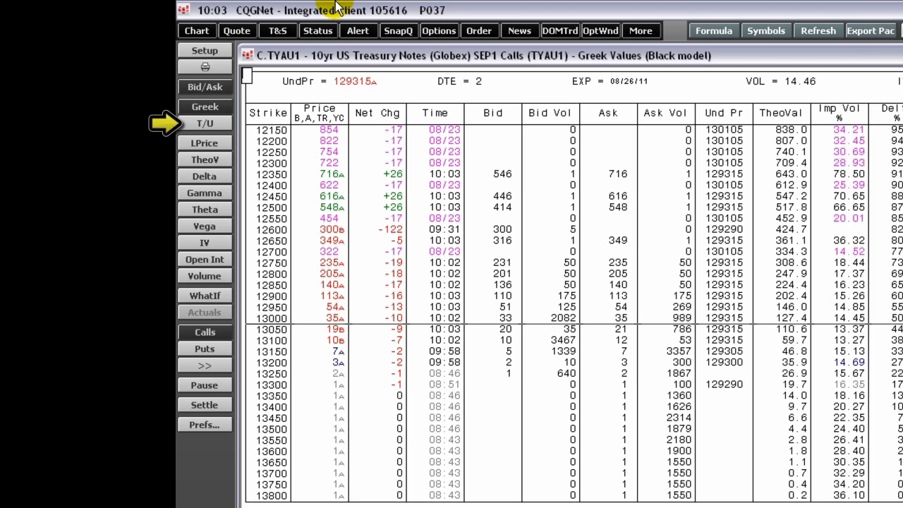
Step: Show TYAU1 September call theoretical values by strike across a range of underlying prices
{"action": "left_click", "coordinate": [207, 127]}
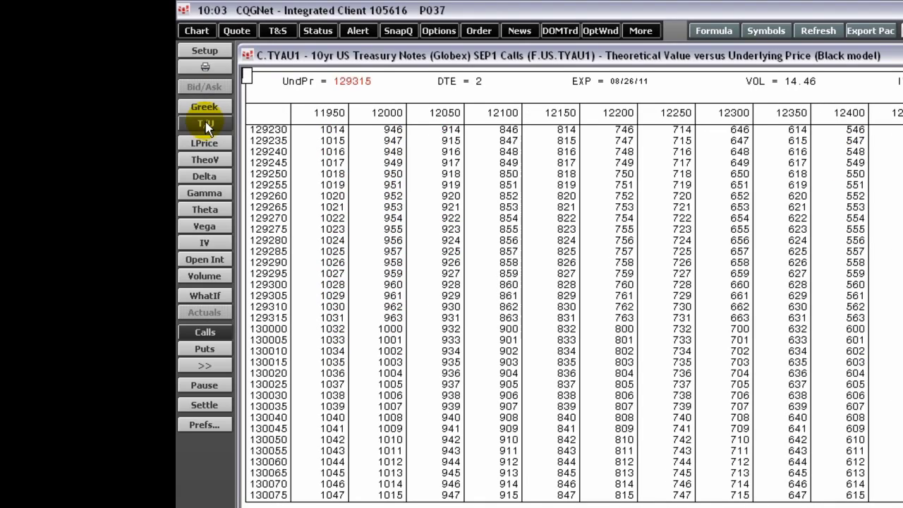